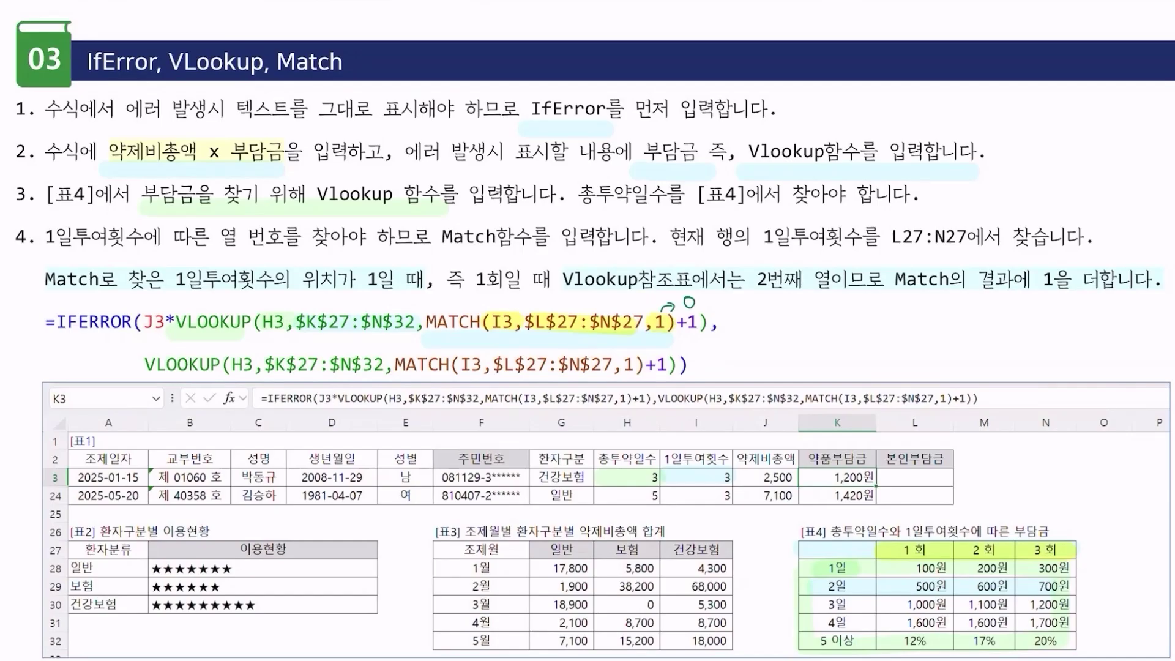
drag(945, 525, 967, 510)
drag(1095, 510, 1094, 526)
drag(814, 568, 1067, 568)
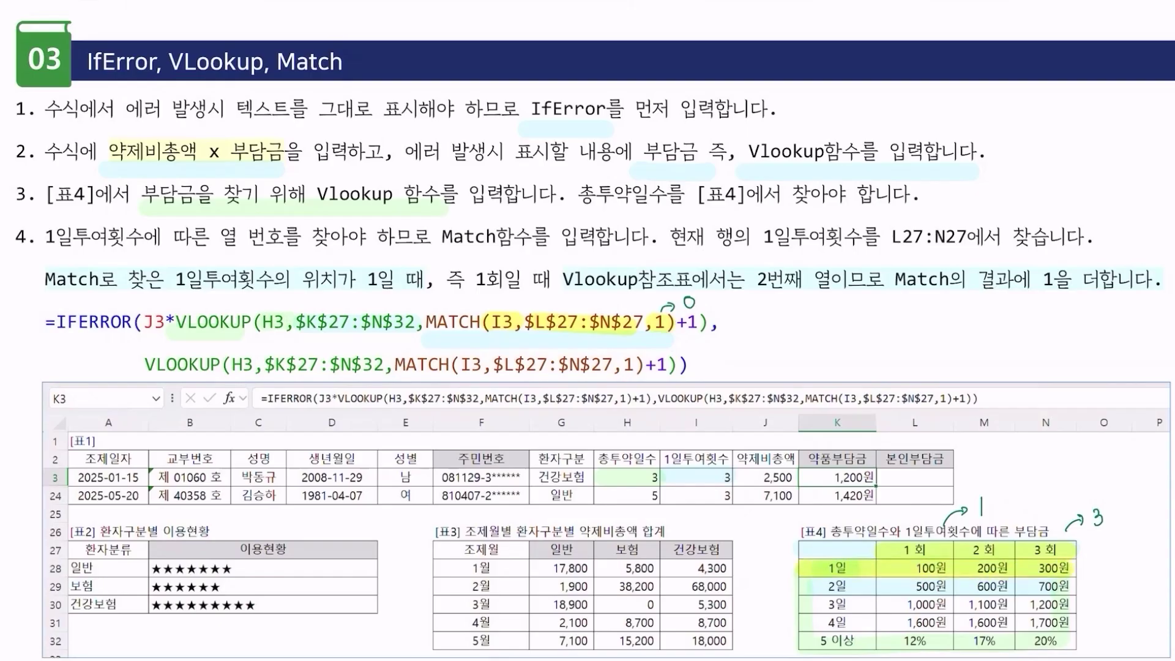
drag(1115, 514, 1125, 513)
mouse_move(1118, 508)
mouse_down()
mouse_move(1117, 523)
mouse_move(1132, 523)
mouse_up()
drag(988, 509, 1009, 514)
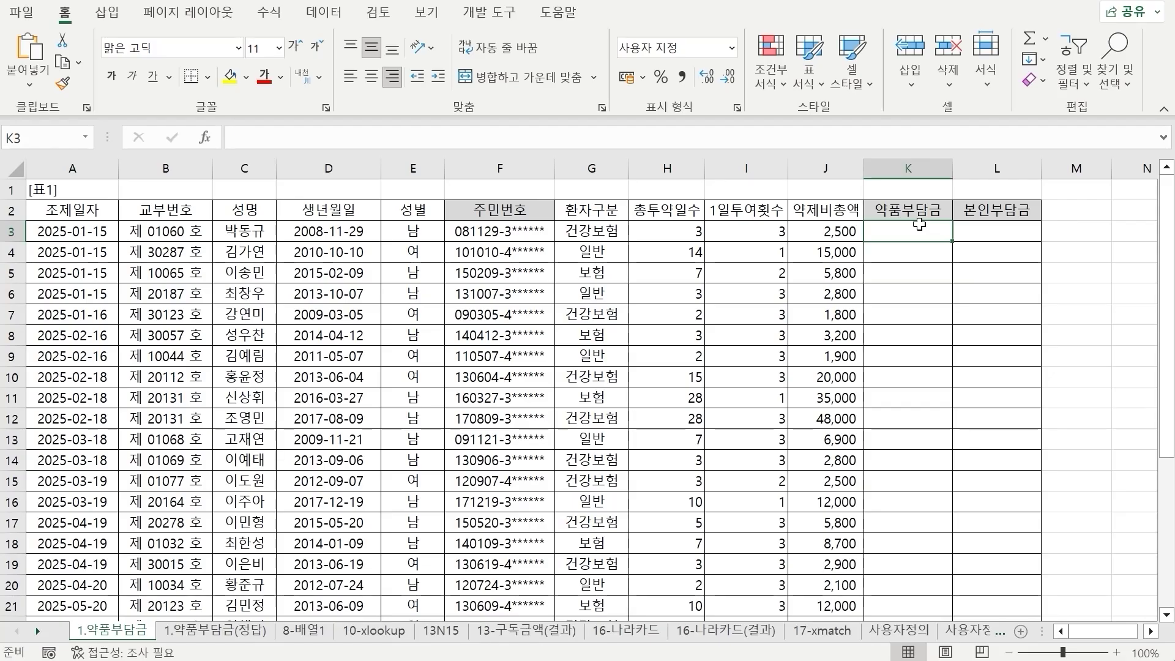
Step: Begin an IFERROR formula in K3 that multiplies J3 by a VLOOKUP with H3 as the lookup value
text(=)
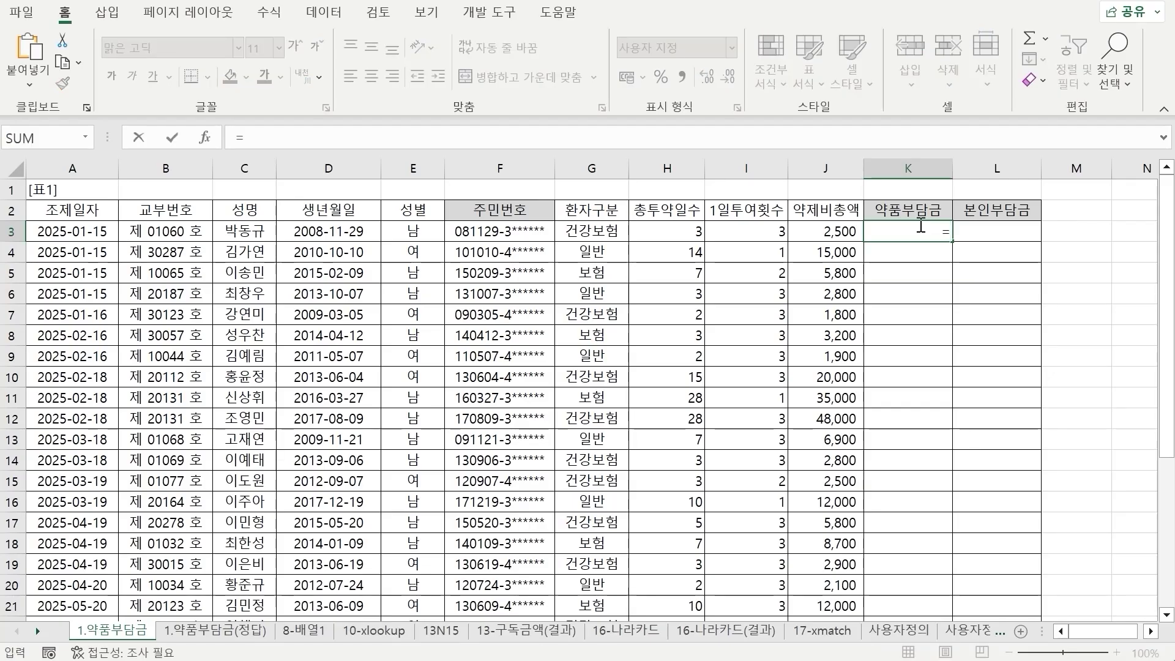
text(IFERROR()
click(819, 240)
text(*)
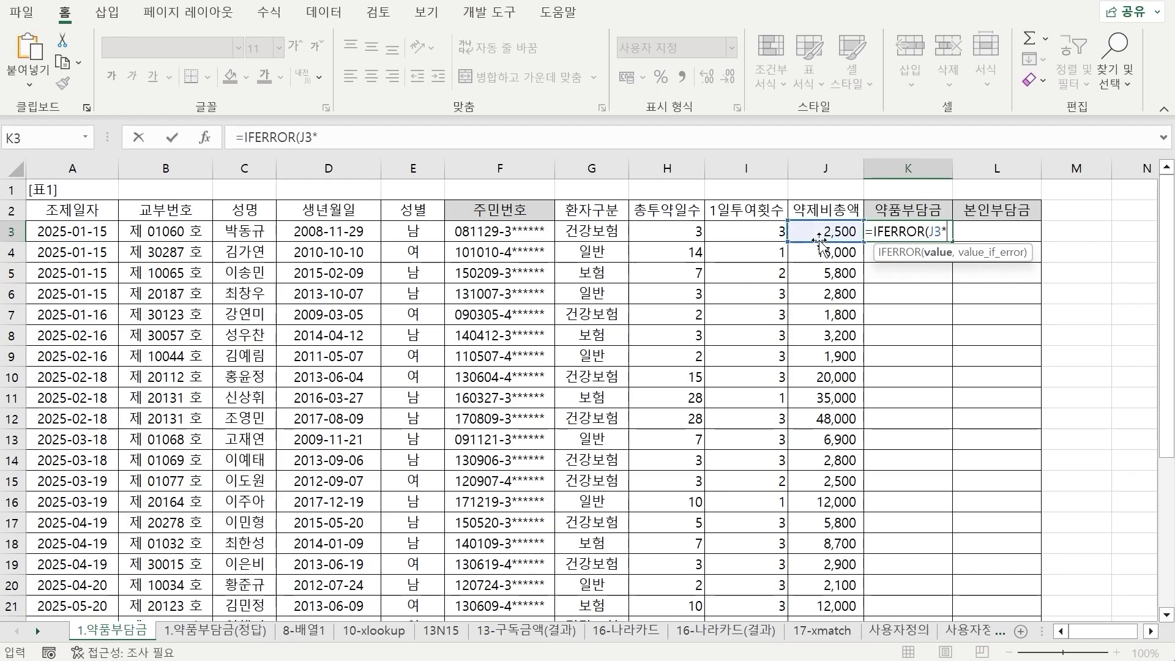
text(vl)
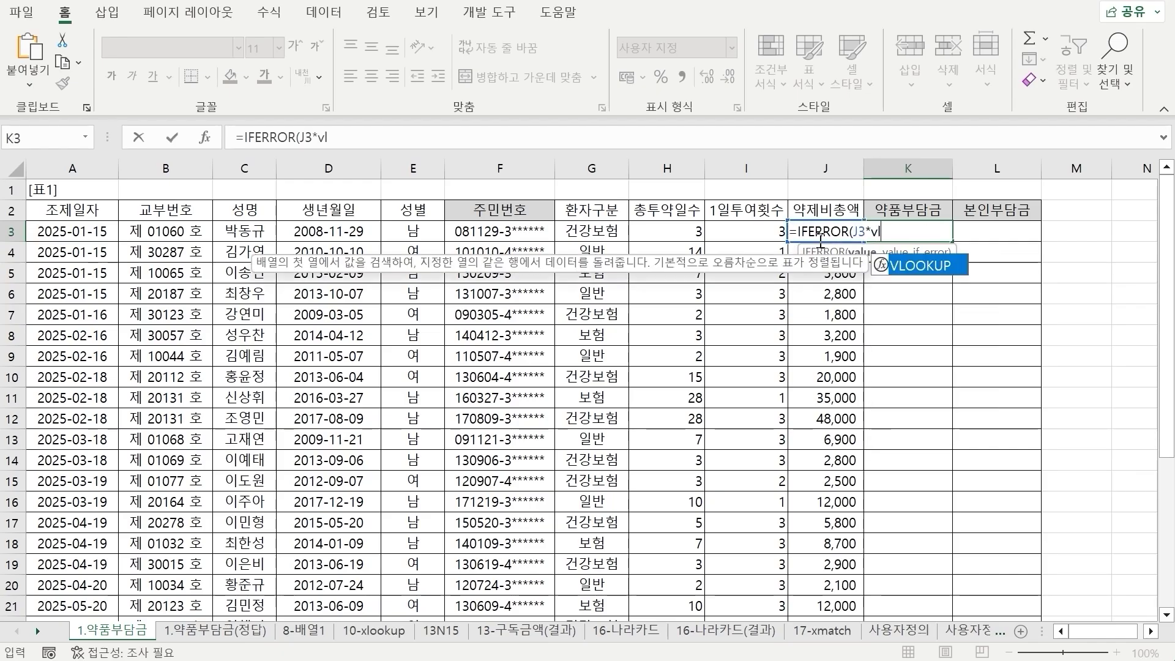
key(Tab)
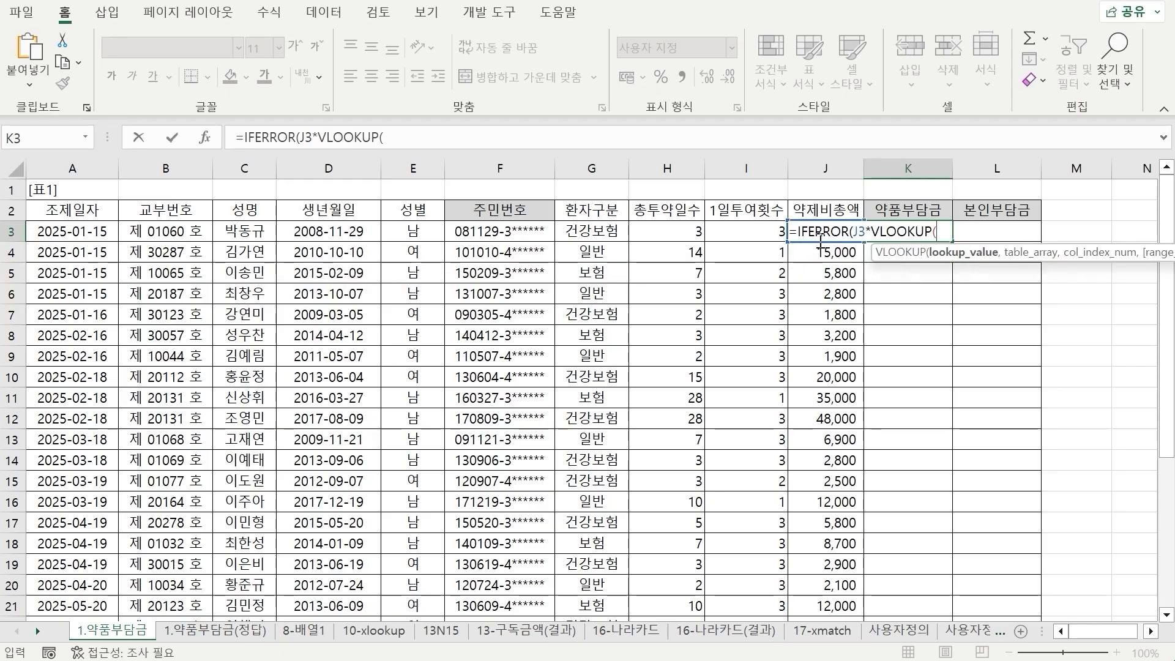
click(671, 232)
text(,)
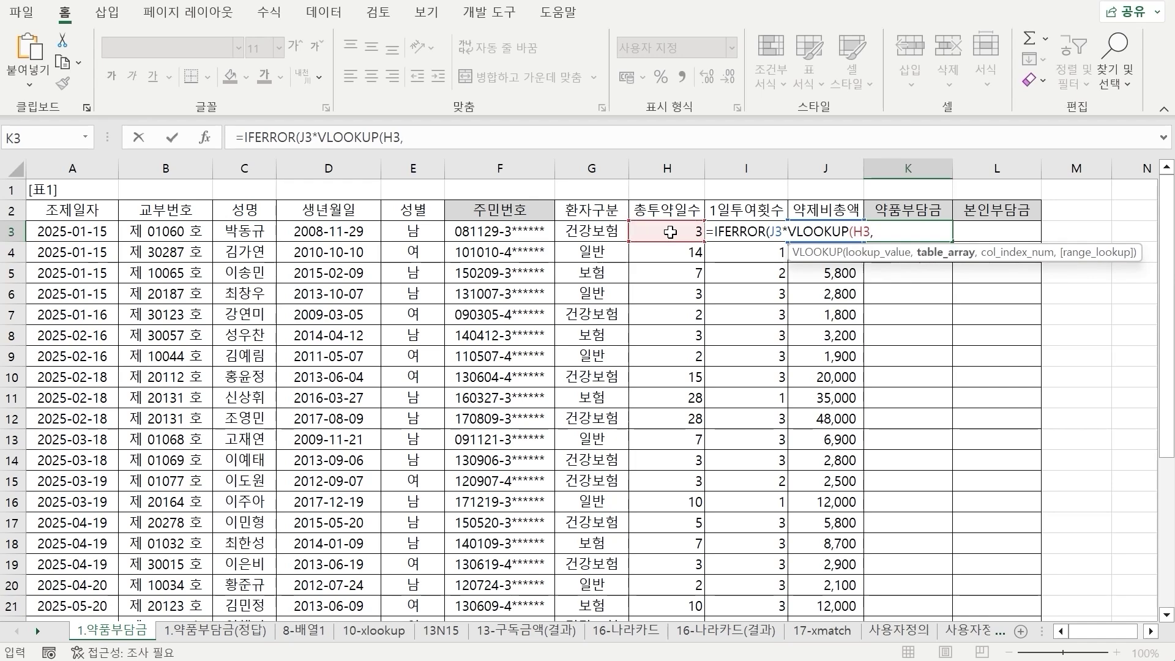
Step: Set the VLOOKUP table array to the absolute range $K$28:$N$32 in [표4]
scroll(779, 296, down, 4)
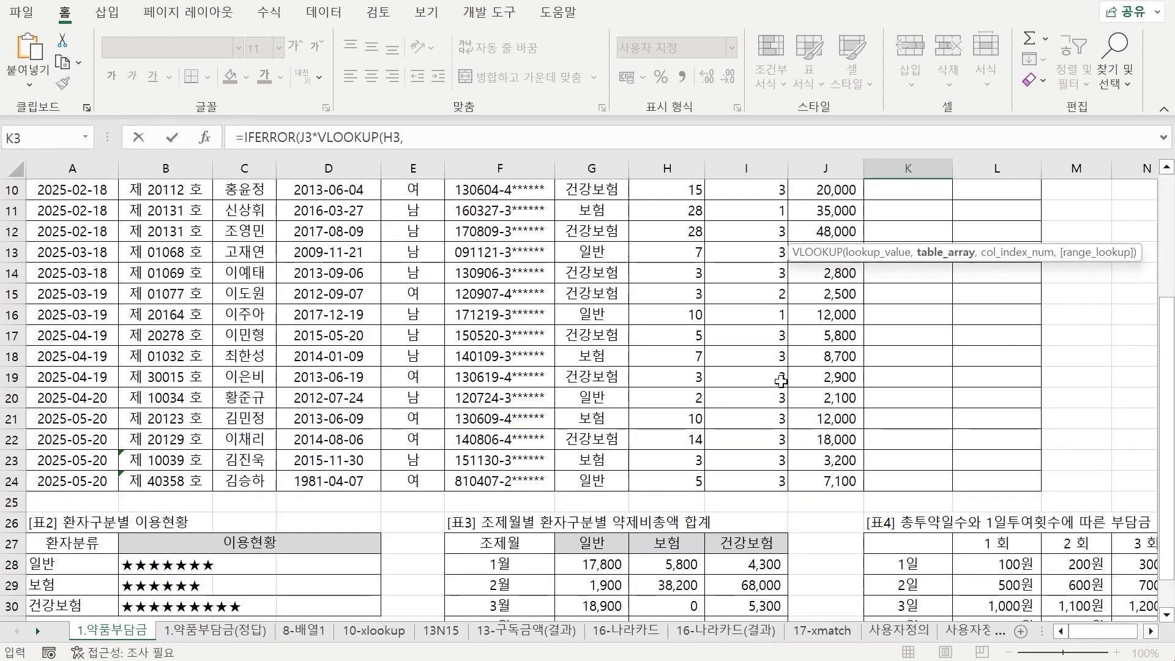
click(897, 505)
drag(898, 504, 1095, 591)
scroll(956, 336, up, 2)
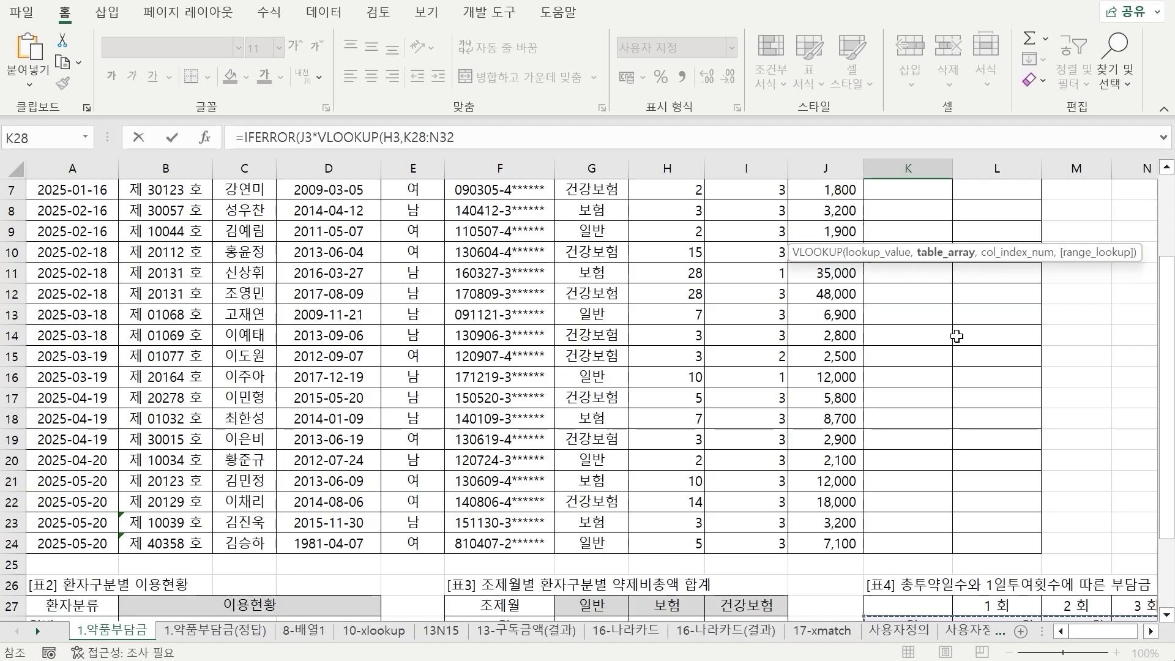
scroll(957, 335, up, 2)
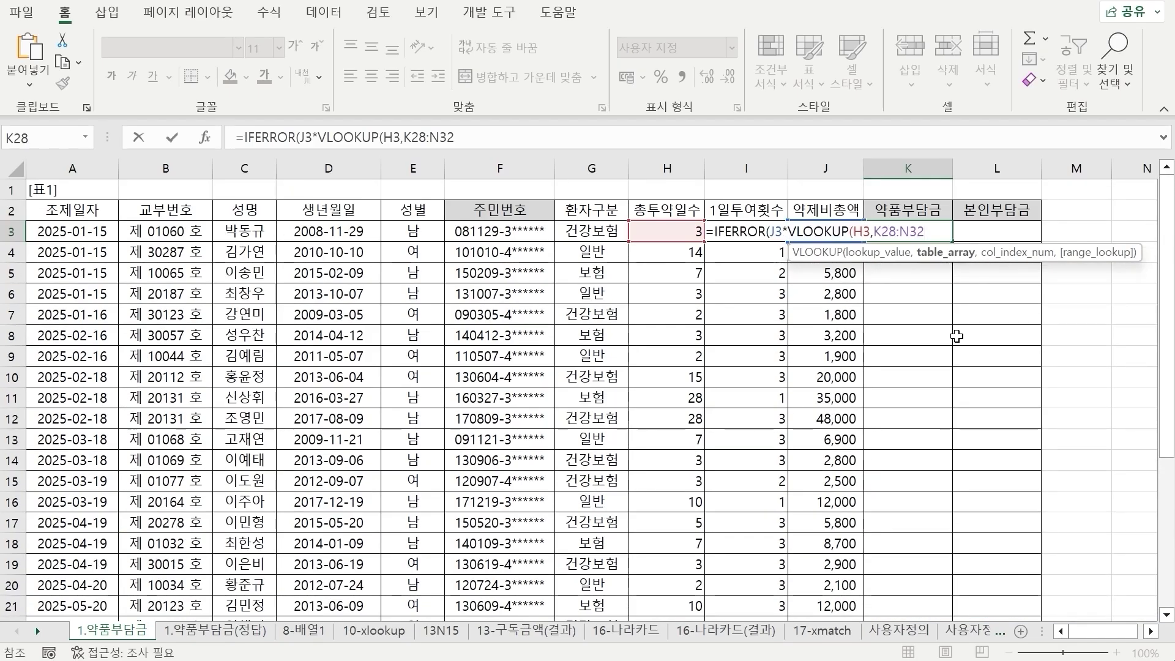
key(F4)
text(,)
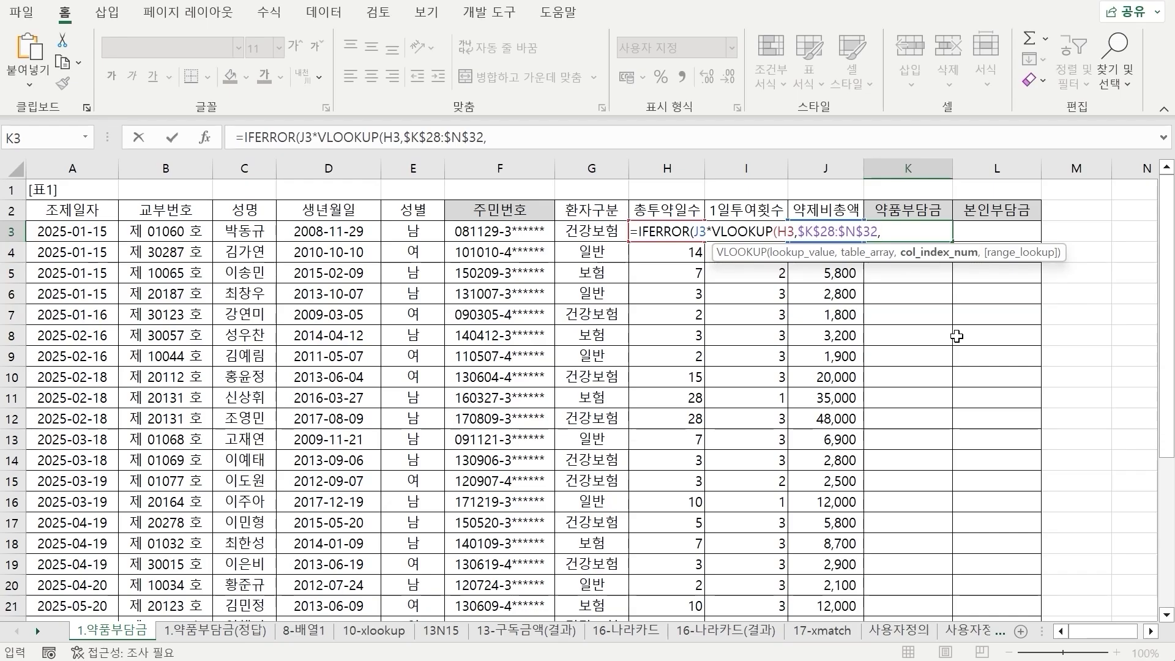
Step: Nest a MATCH function as the VLOOKUP column index, with I3 as its lookup value
text(mat)
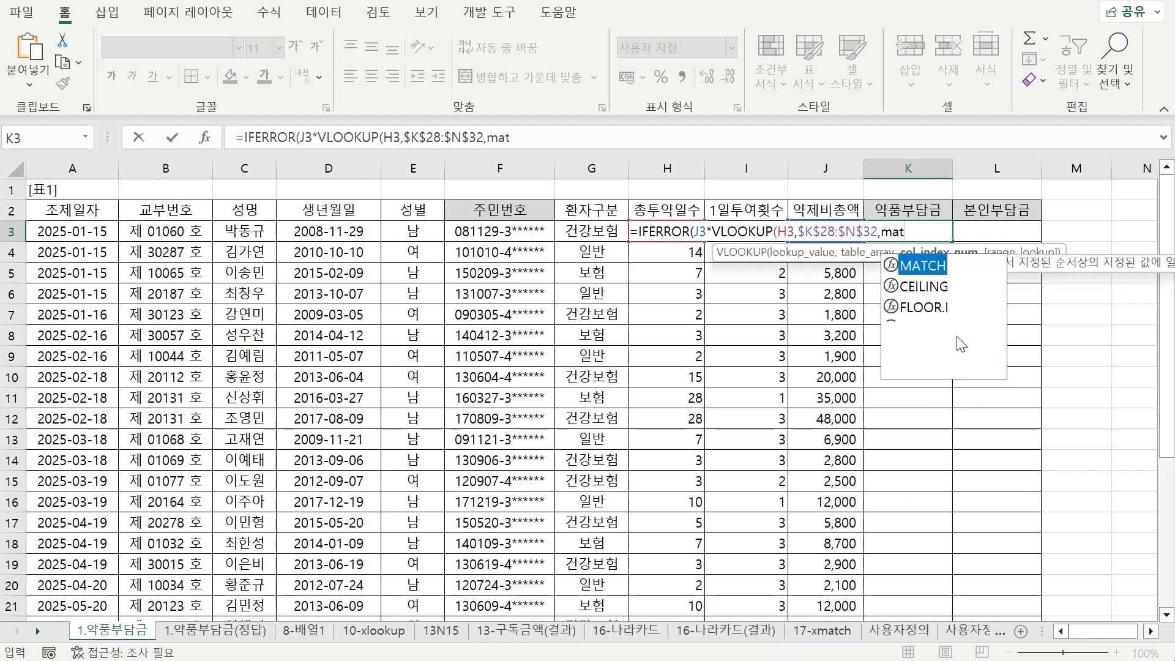
key(Tab)
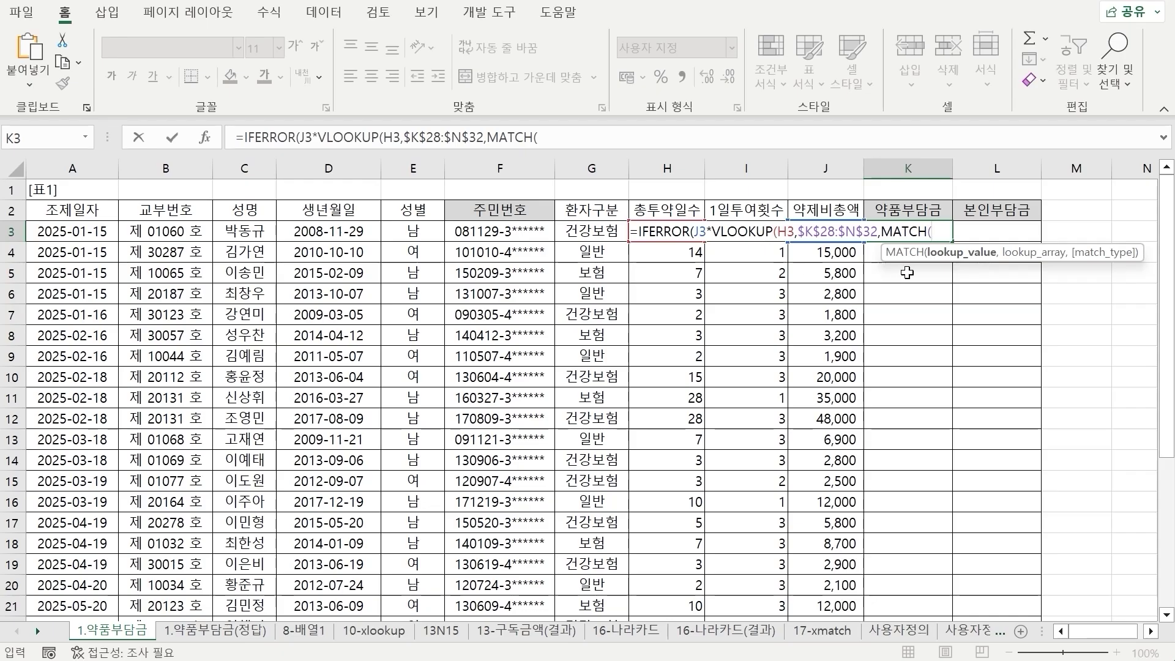
key(Left)
key(Left)
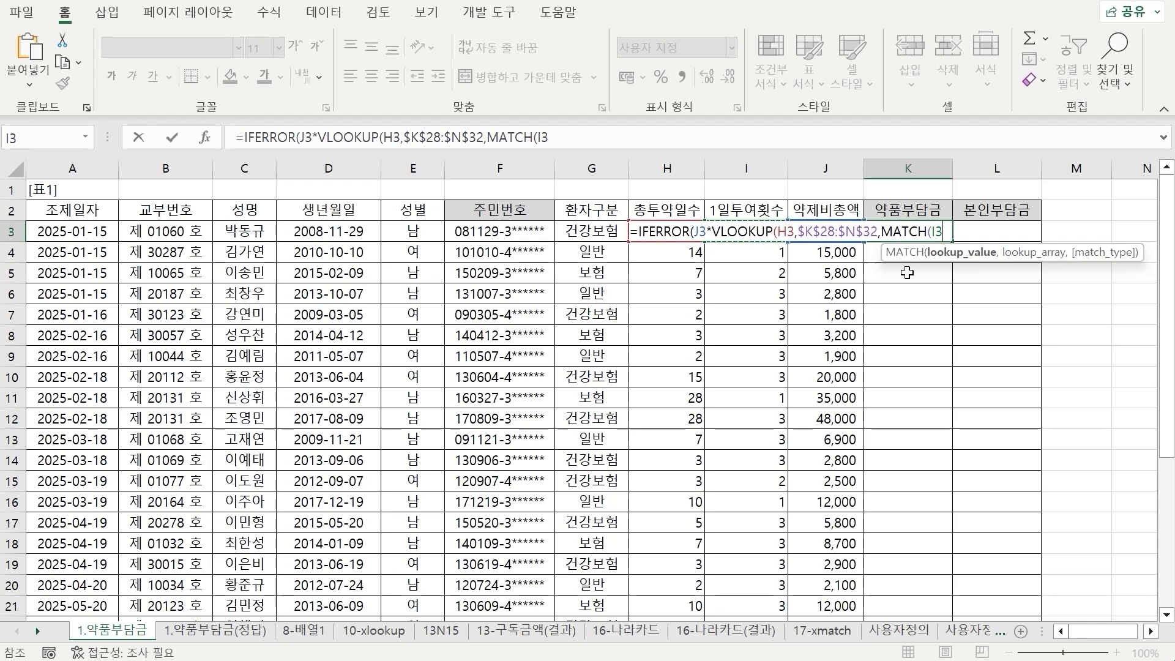
text(,)
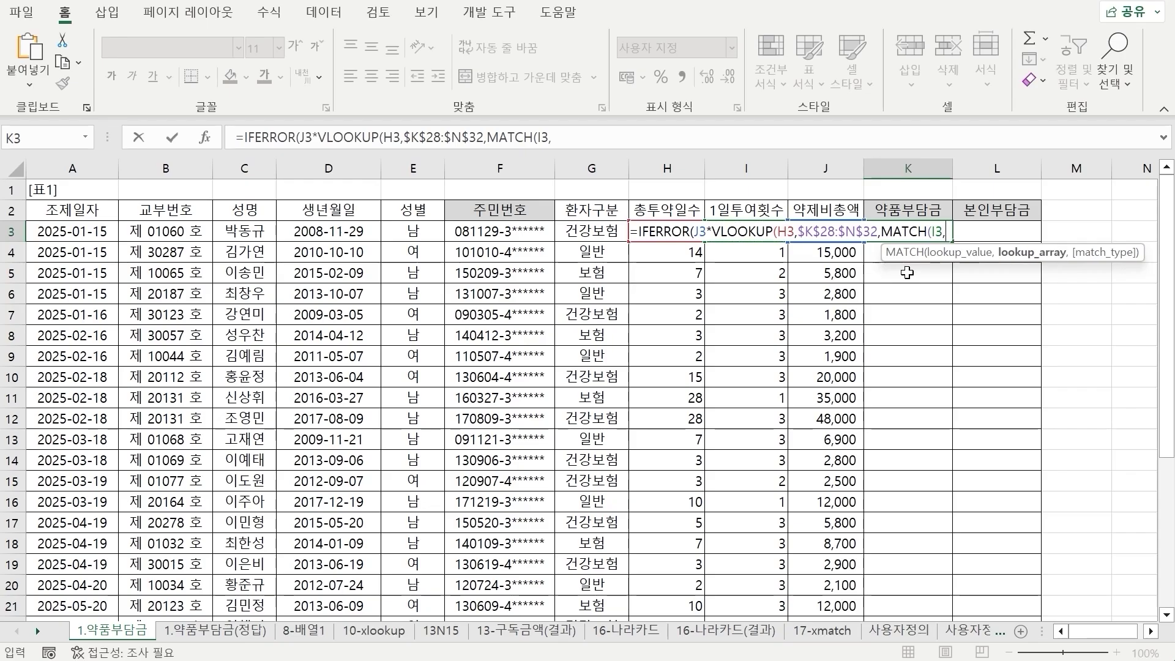
Step: Give MATCH the absolute lookup array $L$27:$N$27 and match type 1, add 1 to its result, and close the VLOOKUP
scroll(907, 273, down, 4)
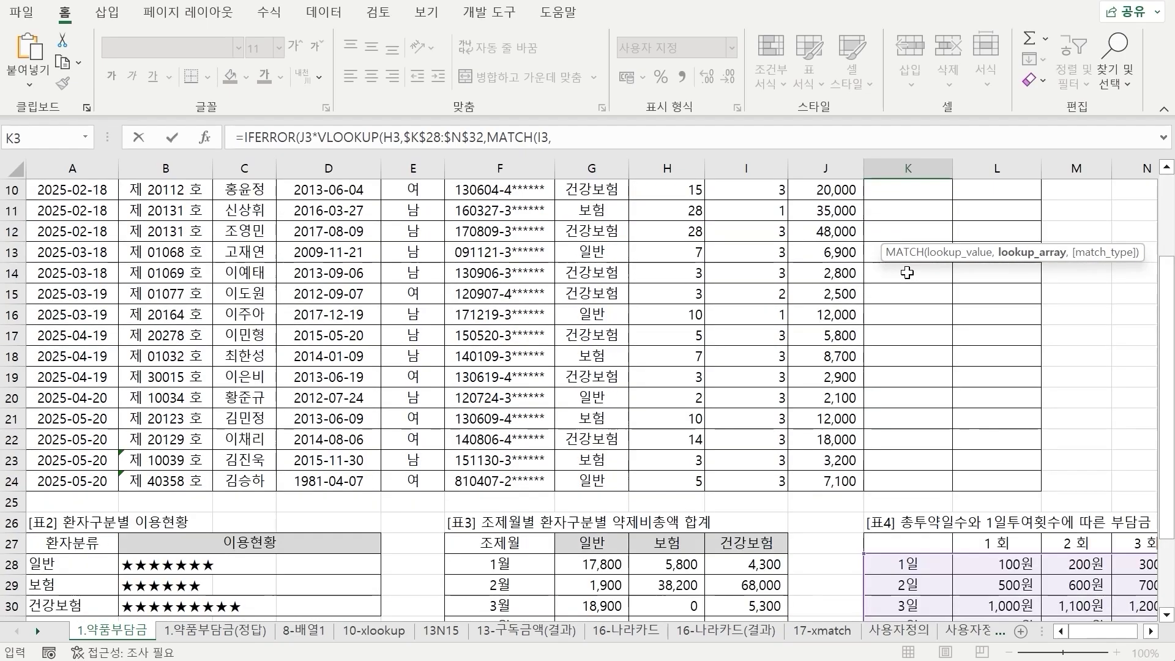
drag(997, 480, 1143, 478)
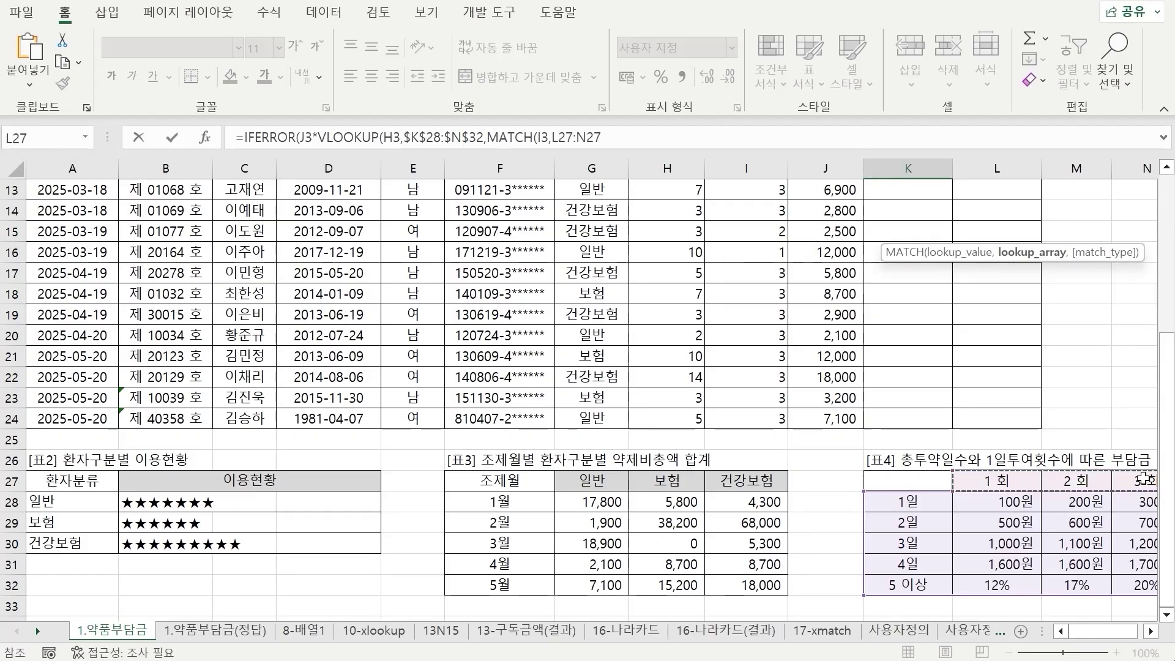
key(F4)
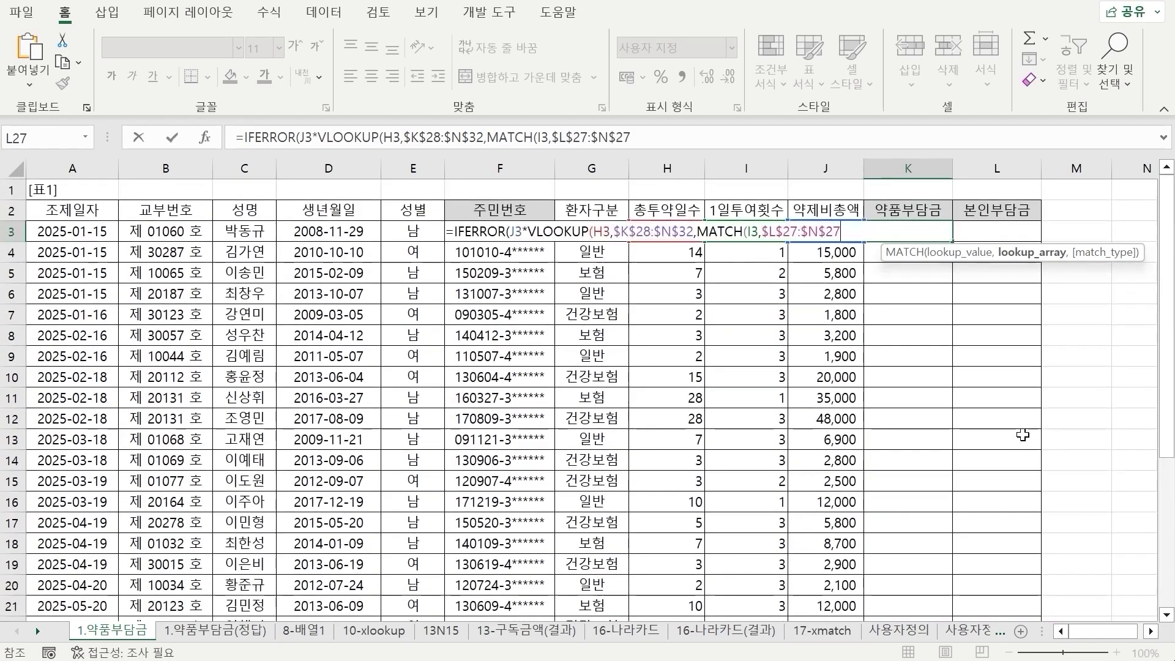
text(,1)
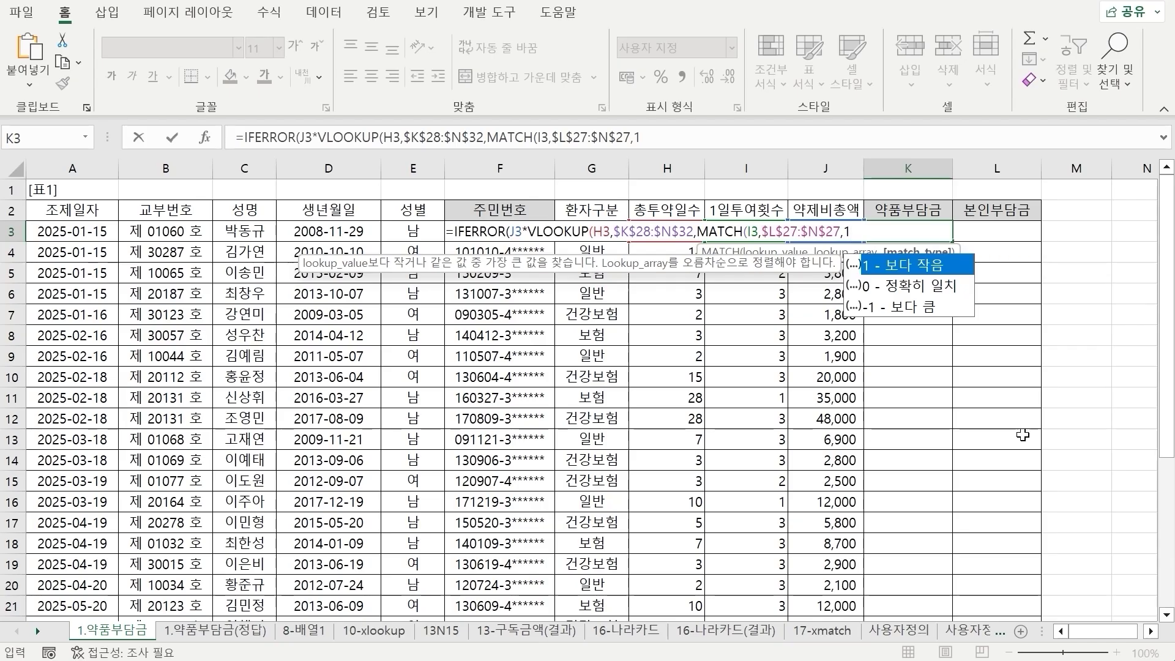
text())
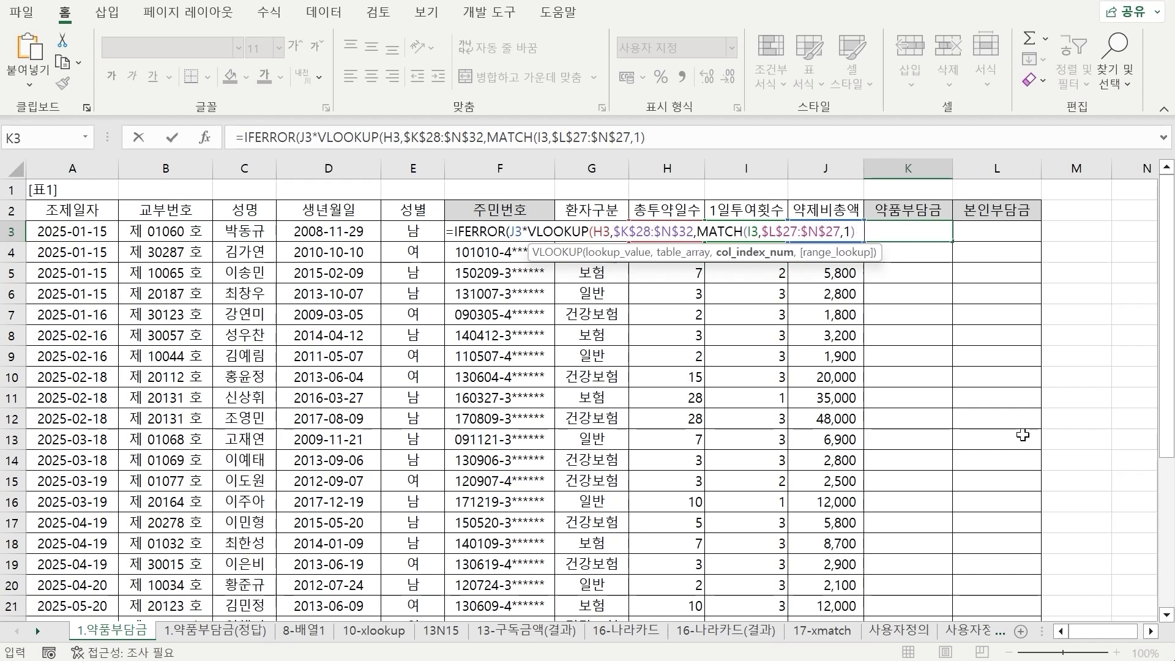
text(+1))
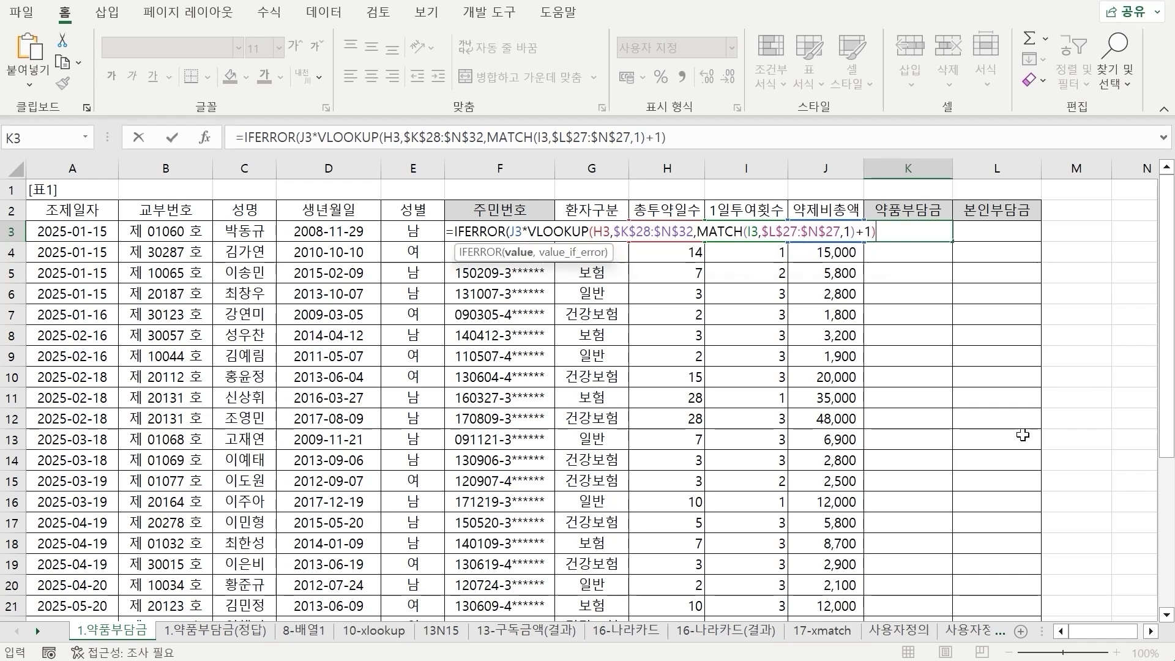
Step: Copy the whole VLOOKUP expression from the formula into IFERROR's value_if_error argument, then close and enter the K3 formula
text(,)
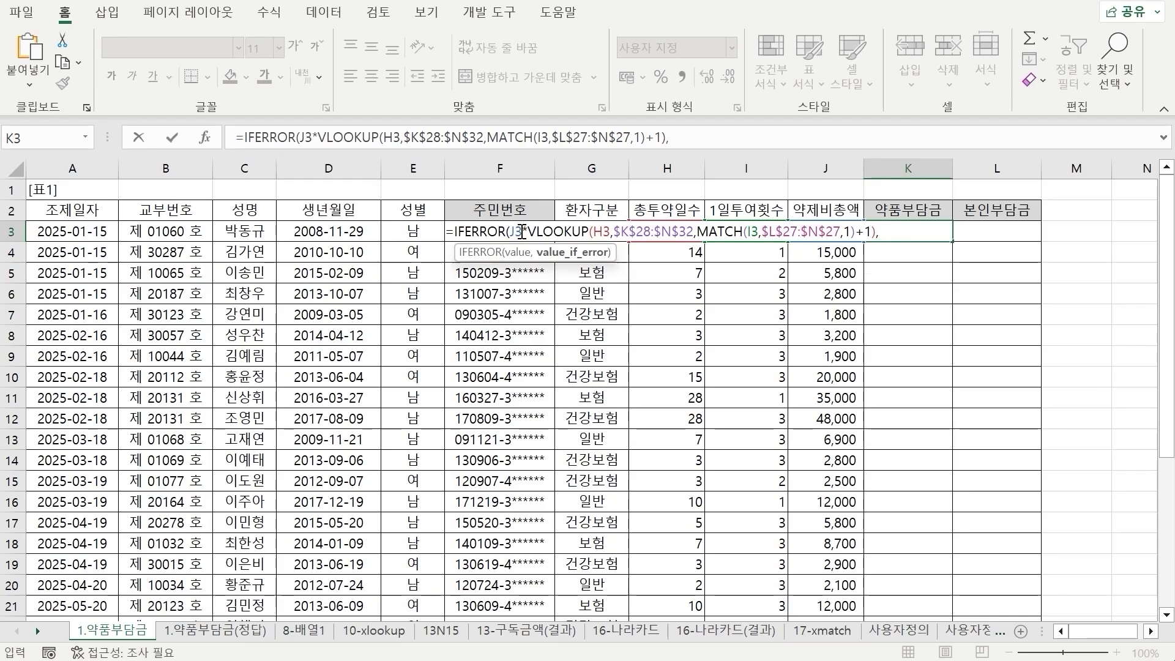
click(322, 140)
drag(321, 140, 668, 137)
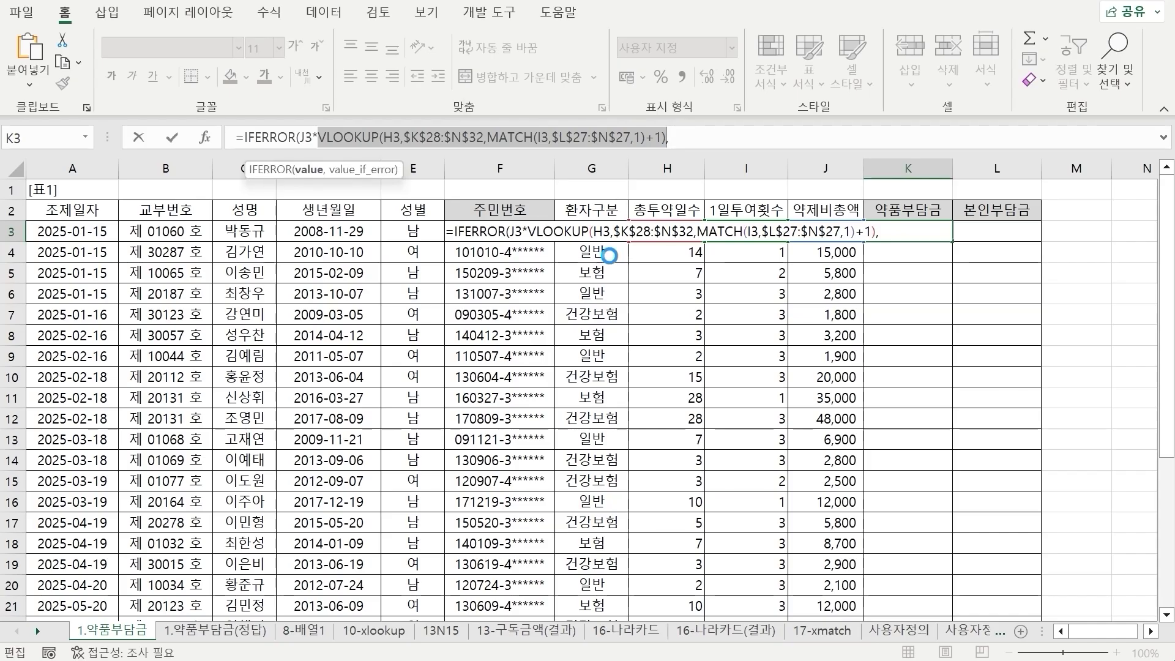
key(ctrl+c)
click(690, 140)
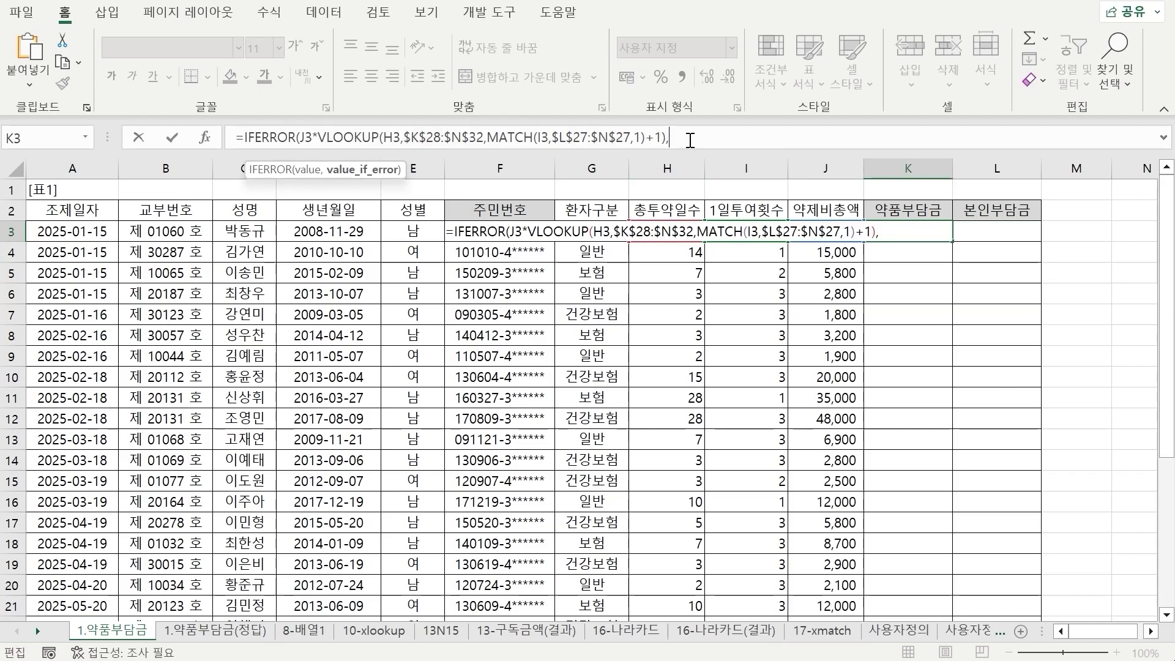
key(ctrl+v)
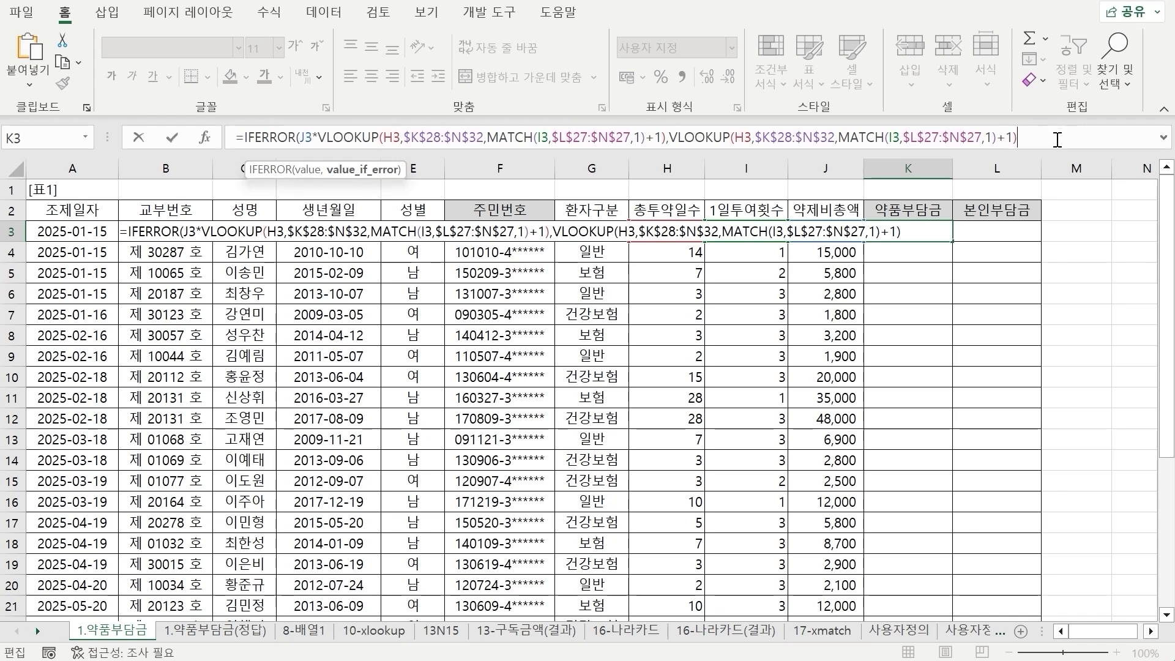
text())
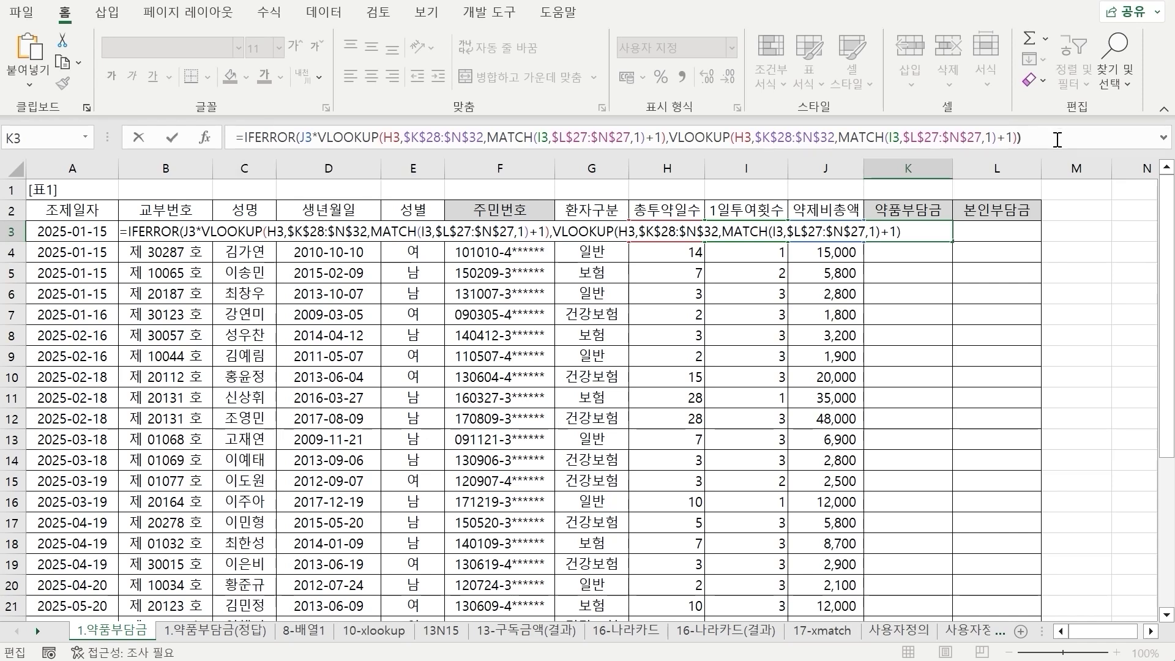
key(Return)
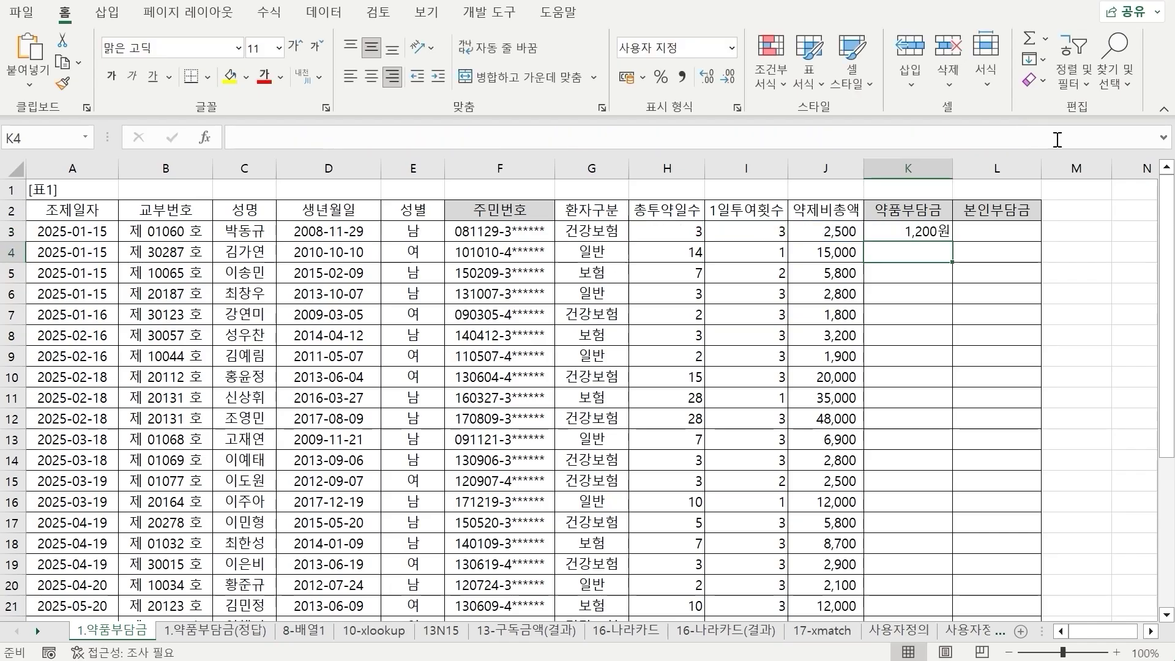
Step: Fill the K3 formula down the 약품부담금 column to the last row of [표1]
click(890, 231)
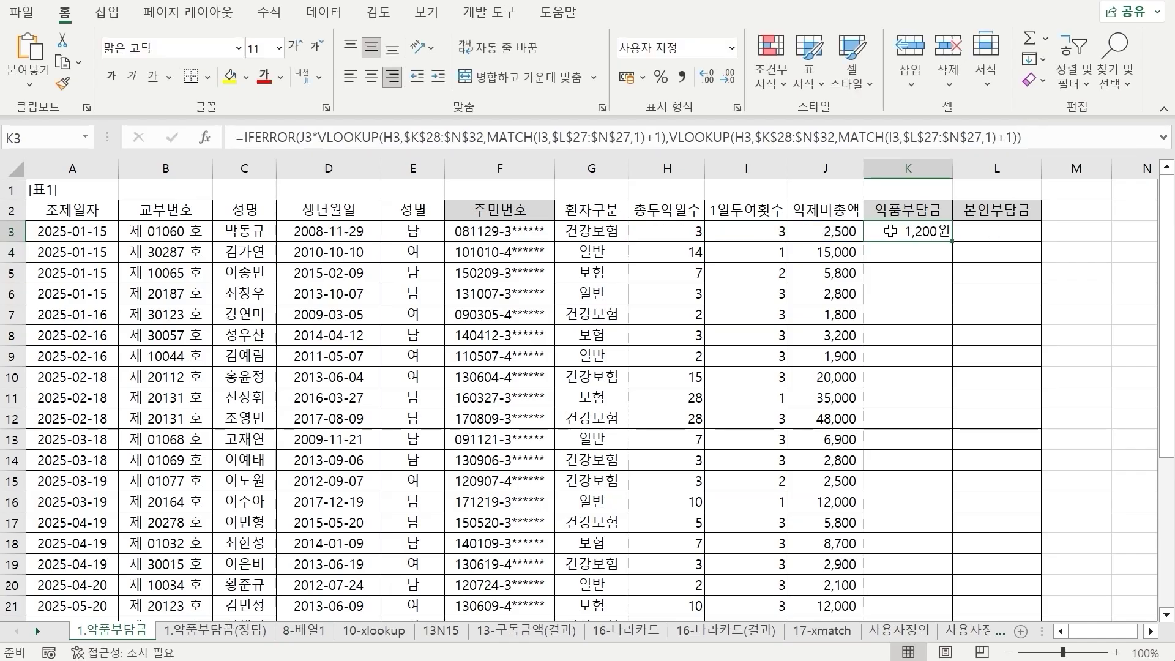
double_click(954, 246)
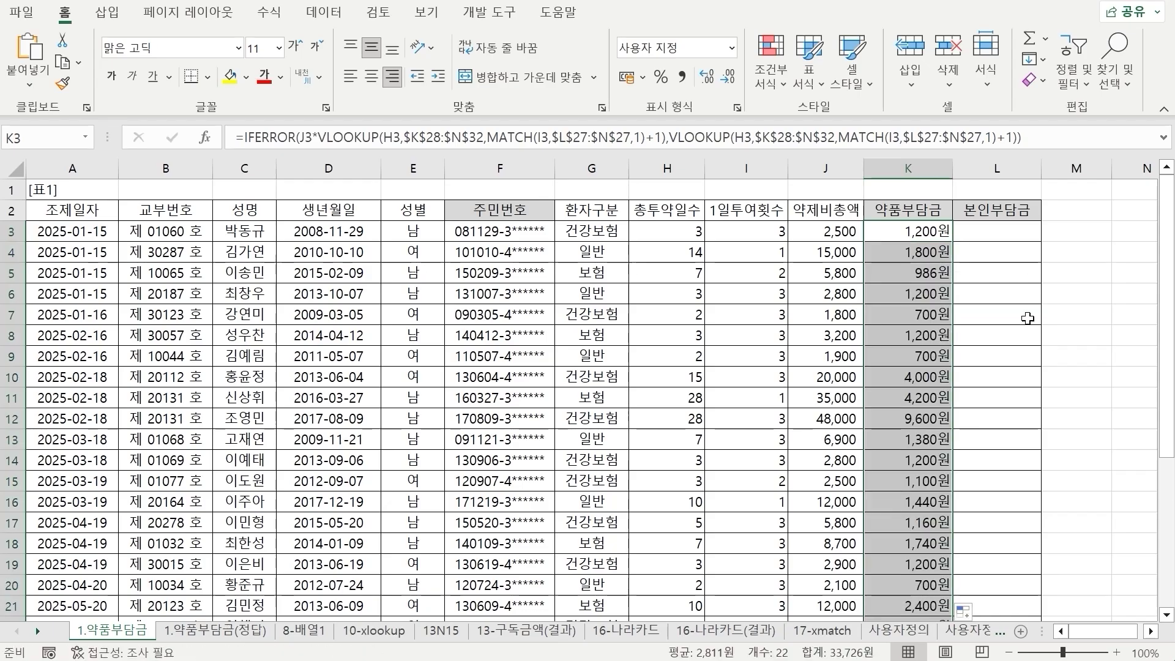
click(1062, 294)
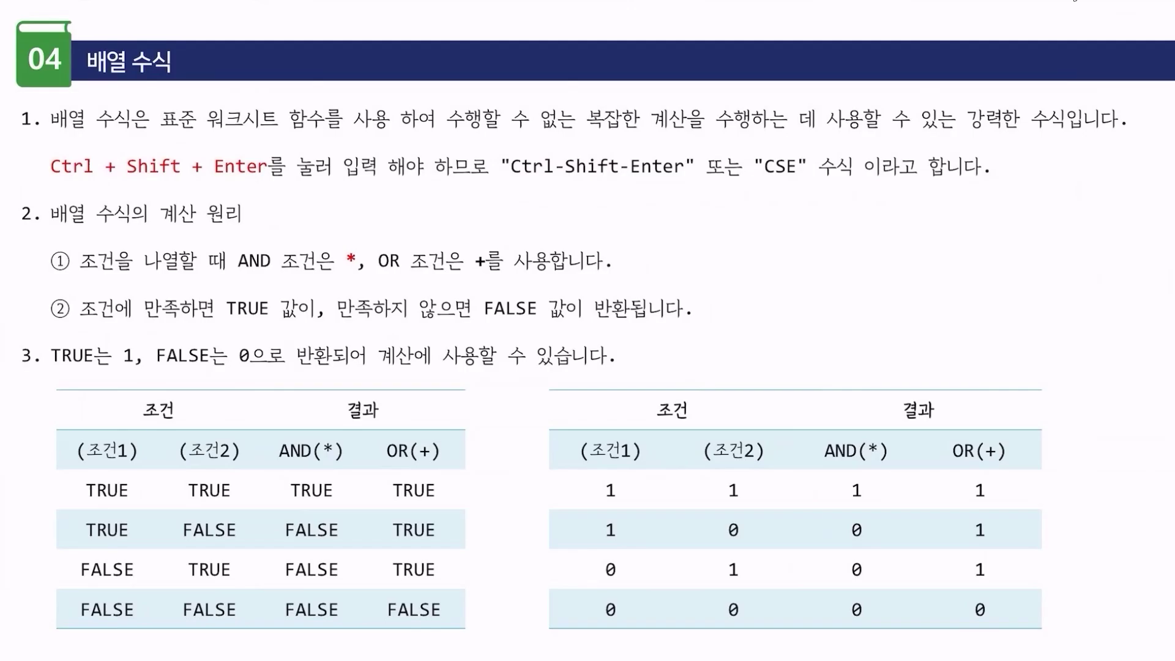
drag(754, 182, 867, 183)
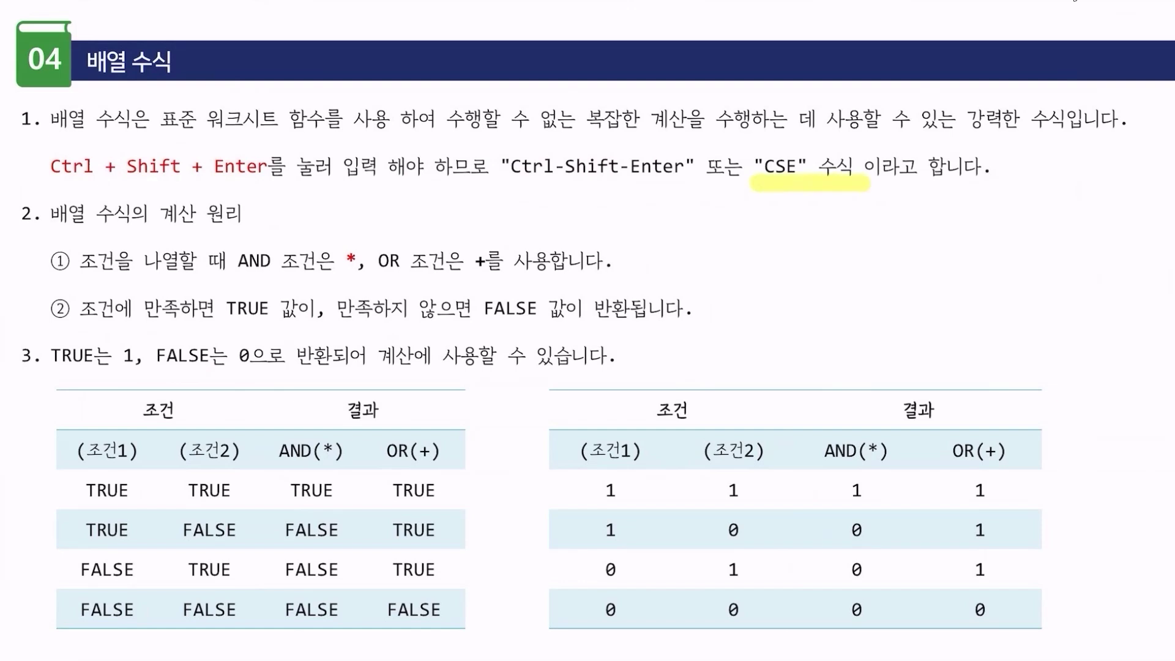